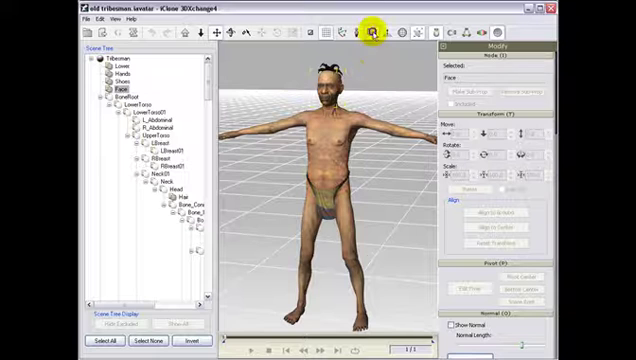
- Preview floor shadow, skin texture, bright right-cast shadow and flat red lighting, then restore textured-with-shadow
left_click(371, 33)
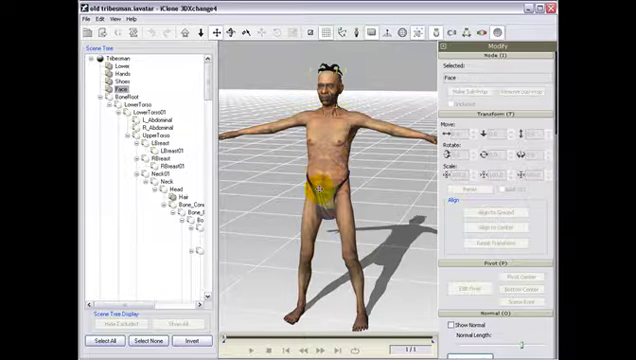
left_click(452, 33)
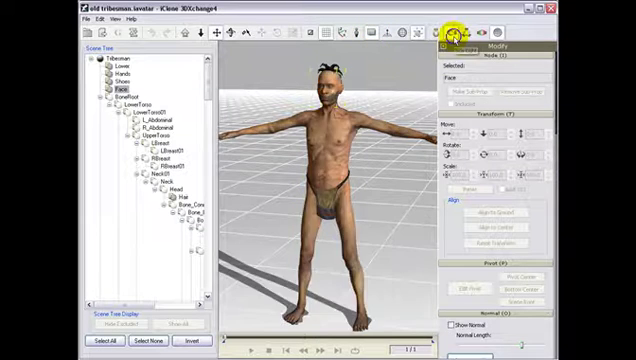
left_click(466, 33)
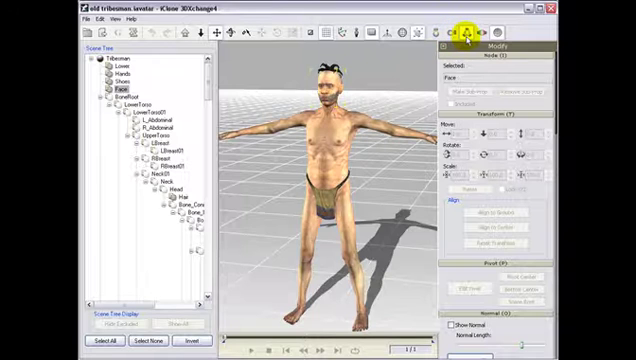
left_click(481, 33)
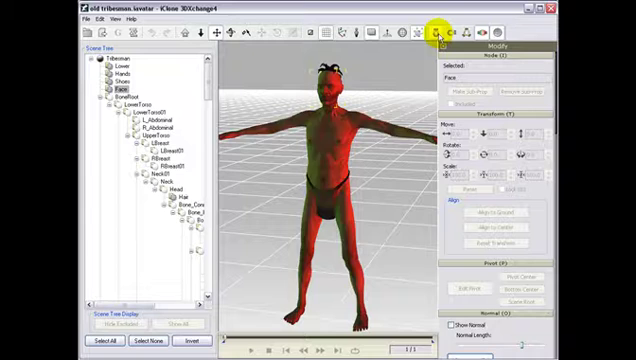
left_click(437, 33)
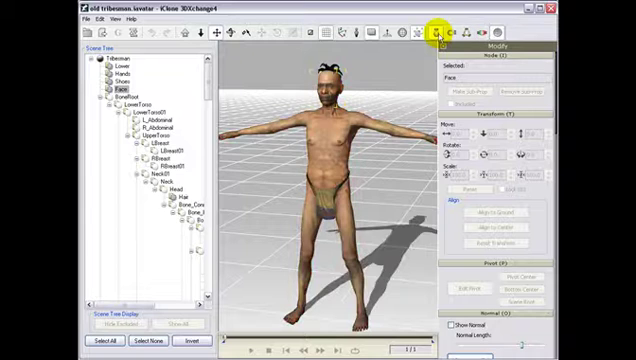
- Zoom in on the face, turn it left, and preview bright and red-green lighting before normal skin lighting
left_click(440, 40)
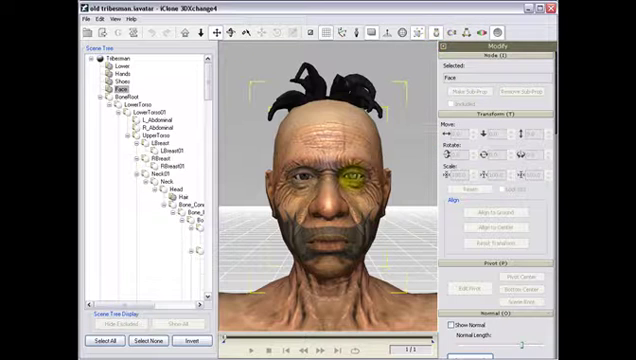
right_click_drag(345, 197, 260, 201)
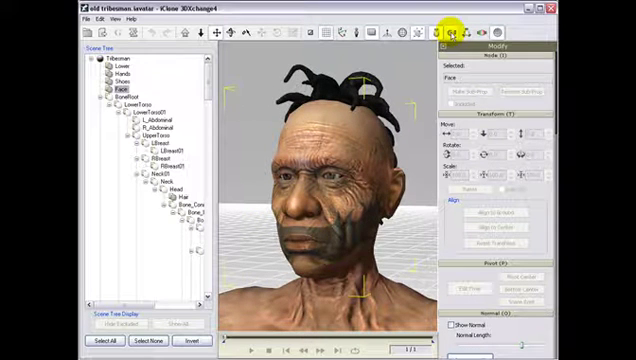
left_click(452, 32)
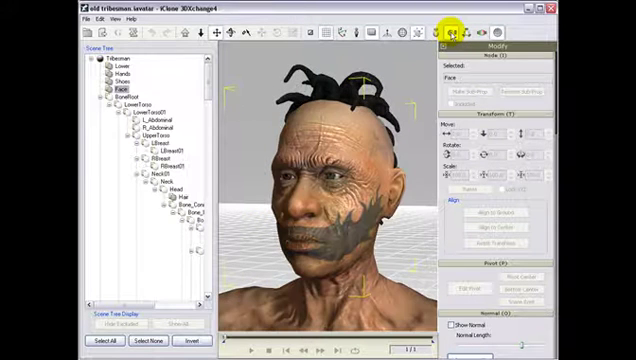
left_click(466, 32)
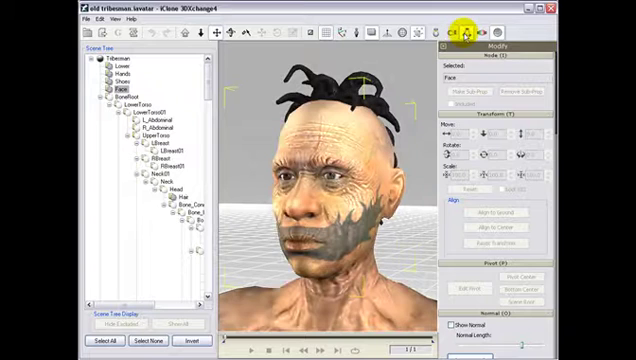
left_click(481, 32)
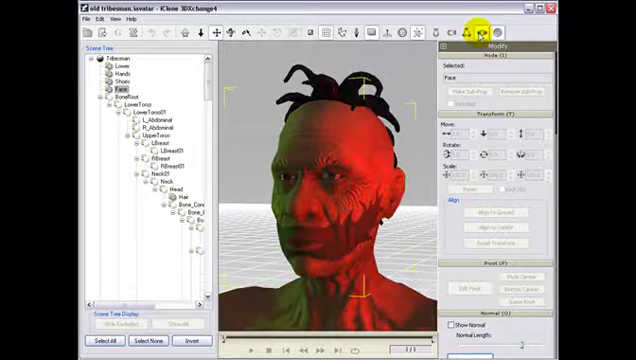
left_click(466, 32)
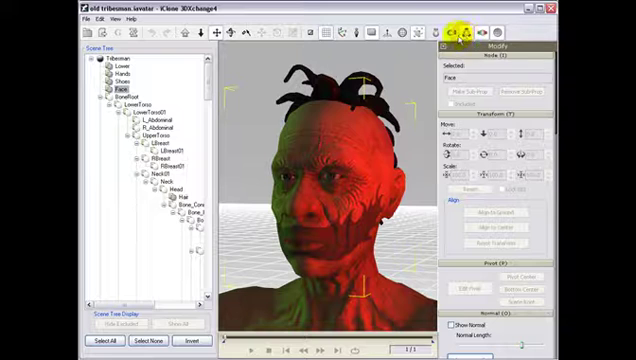
left_click(437, 32)
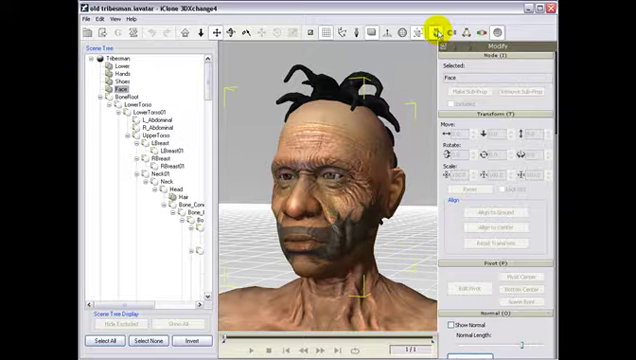
left_click(497, 32)
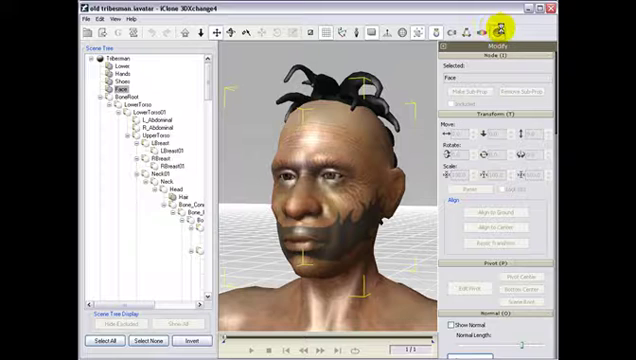
left_click(497, 32)
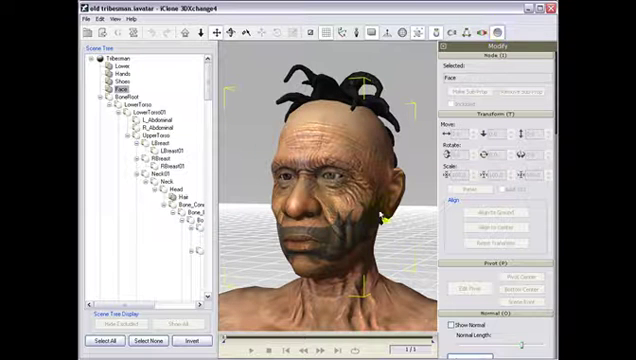